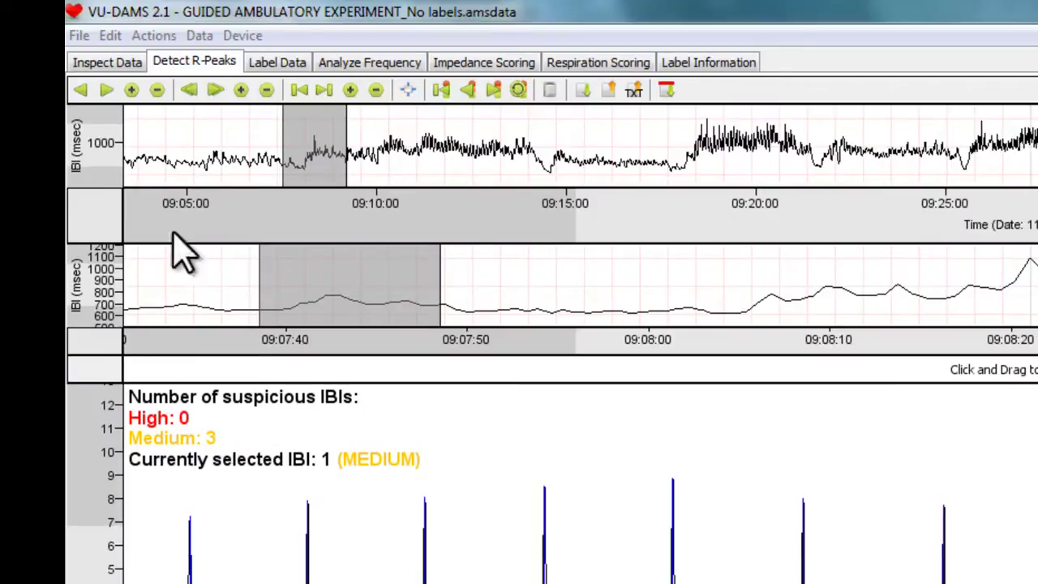
Open the Label Data view of the unlabeled guided ambulatory experiment recording.
{"action": "left_click", "coordinate": [276, 63]}
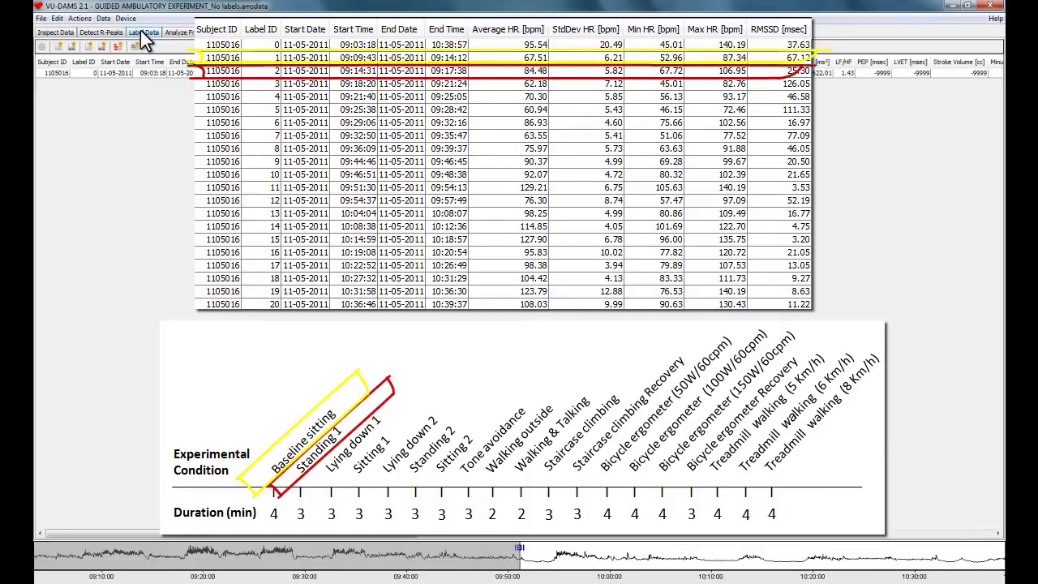
{"action": "left_click", "coordinate": [142, 32]}
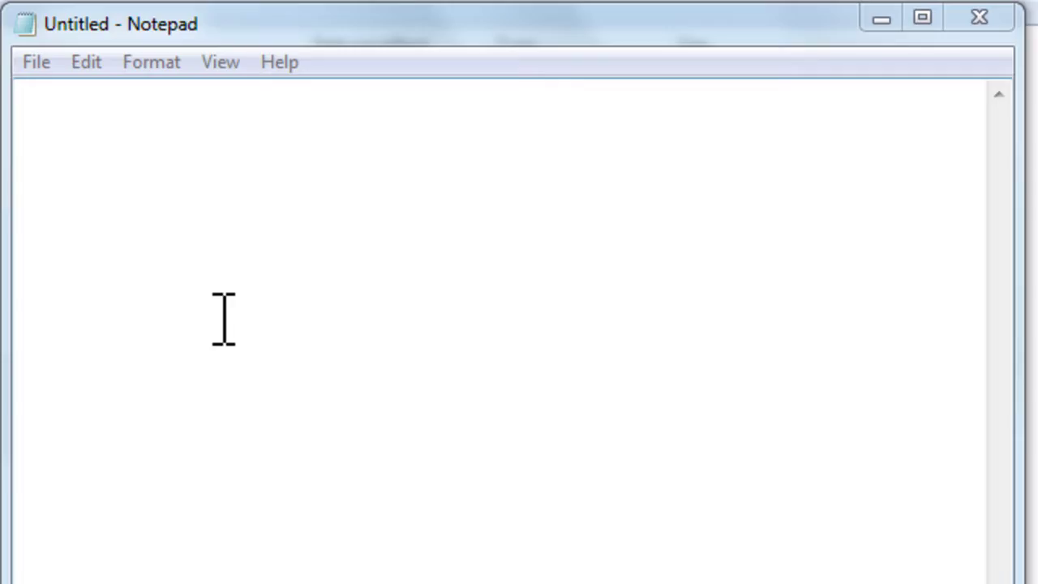
Switch to Notepad and write the heading "#Experimental Condition" followed by the lines "10 Sitting", "11 Standing" and "12 Lying_Supine".
{"action": "left_click", "coordinate": [224, 318]}
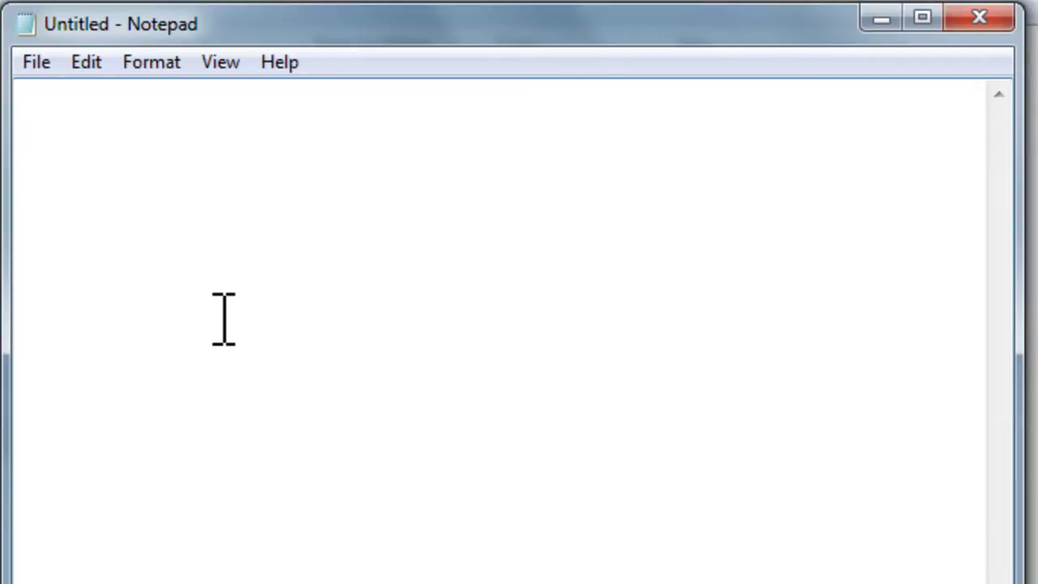
{"action": "type", "text": "#Experimen"}
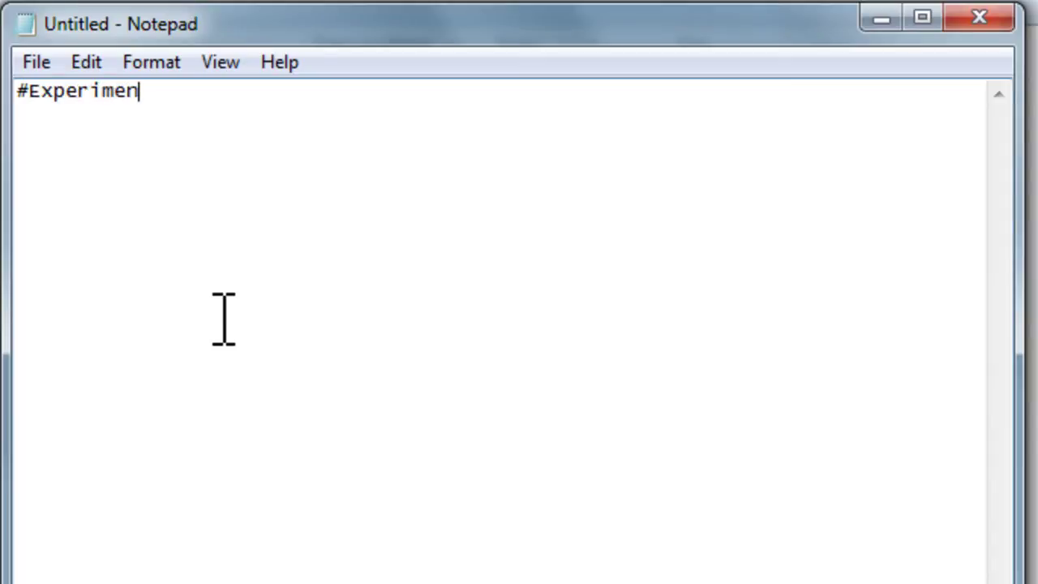
{"action": "type", "text": "tal Condition"}
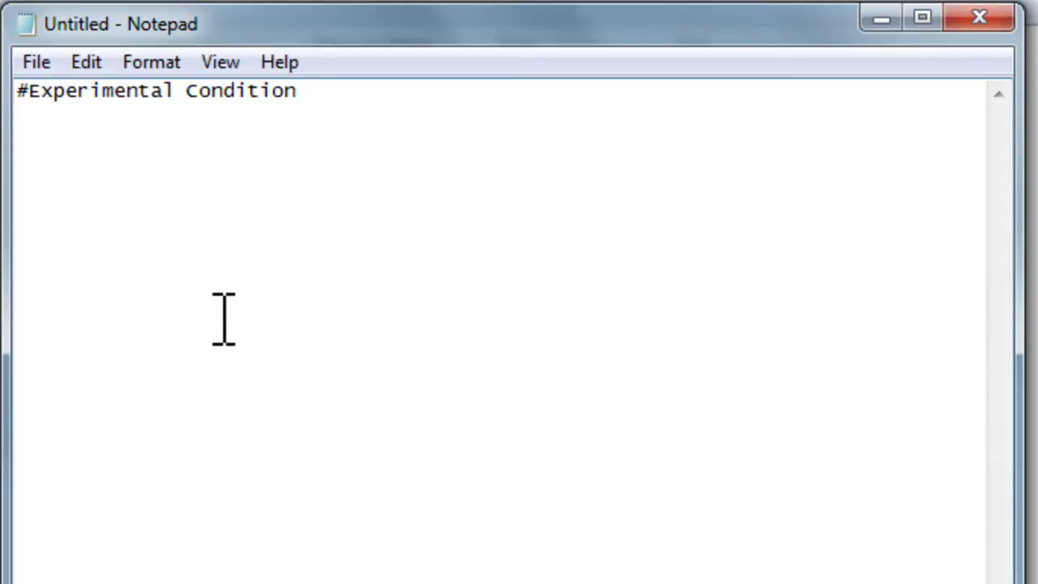
{"action": "key", "text": "Return"}
{"action": "type", "text": "10 Sitting"}
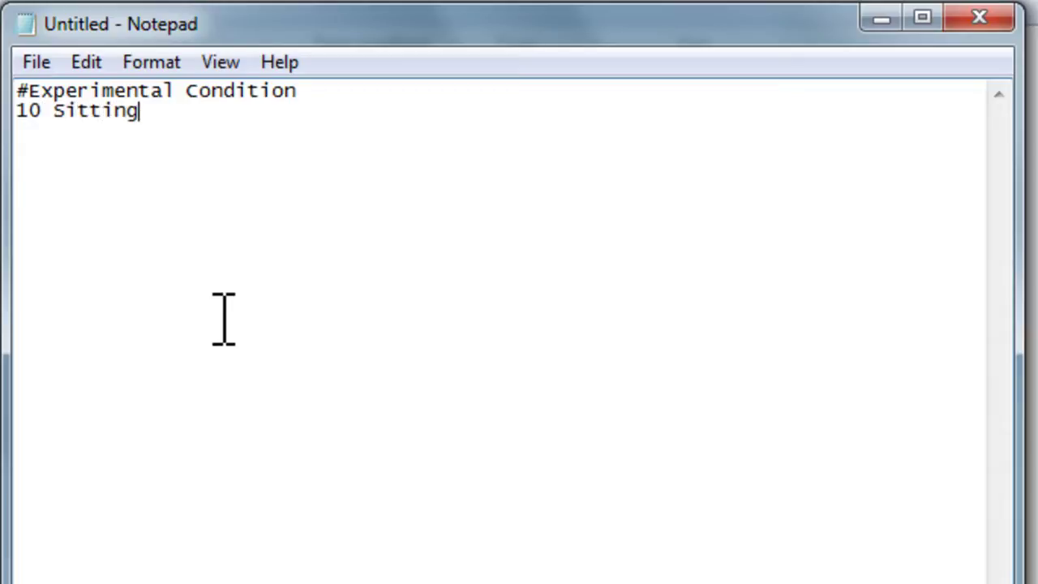
{"action": "key", "text": "Return"}
{"action": "type", "text": "11 Standing "}
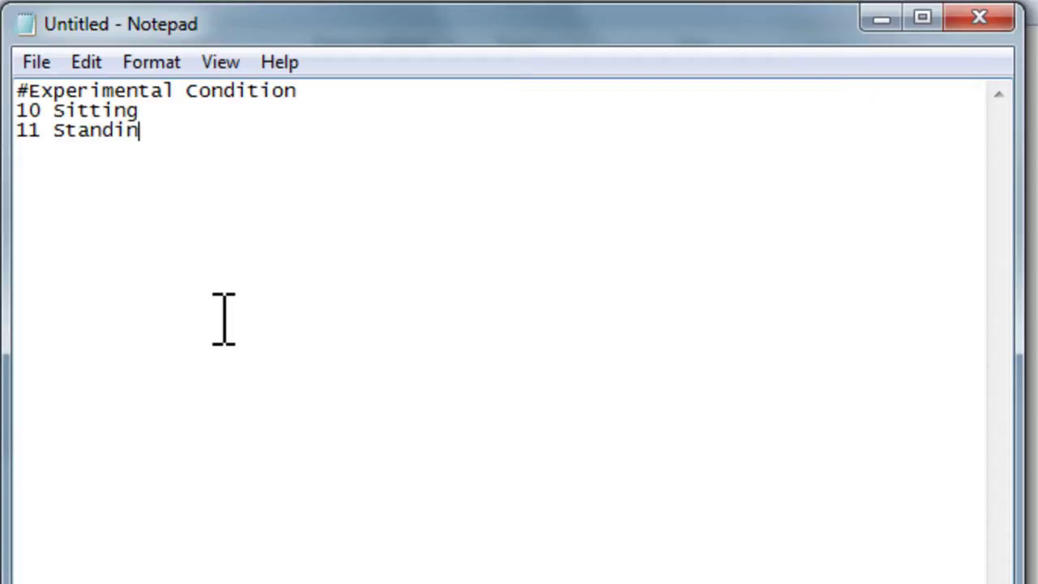
{"action": "type", "text": "1"}
{"action": "key", "text": "BackSpace"}
{"action": "type", "text": "12 Lying_Supine"}
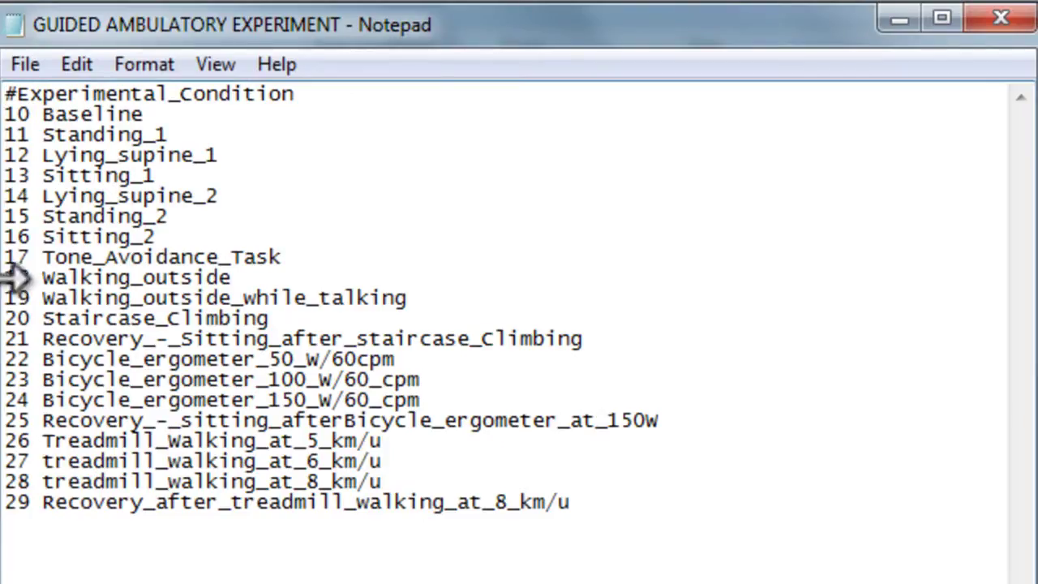
Save the completed condition list as GUIDED AMBULATORY EXPERIMENT.CFG in the GUIDED AMBULATORY EXPERIMENT folder.
{"action": "left_click", "coordinate": [27, 65]}
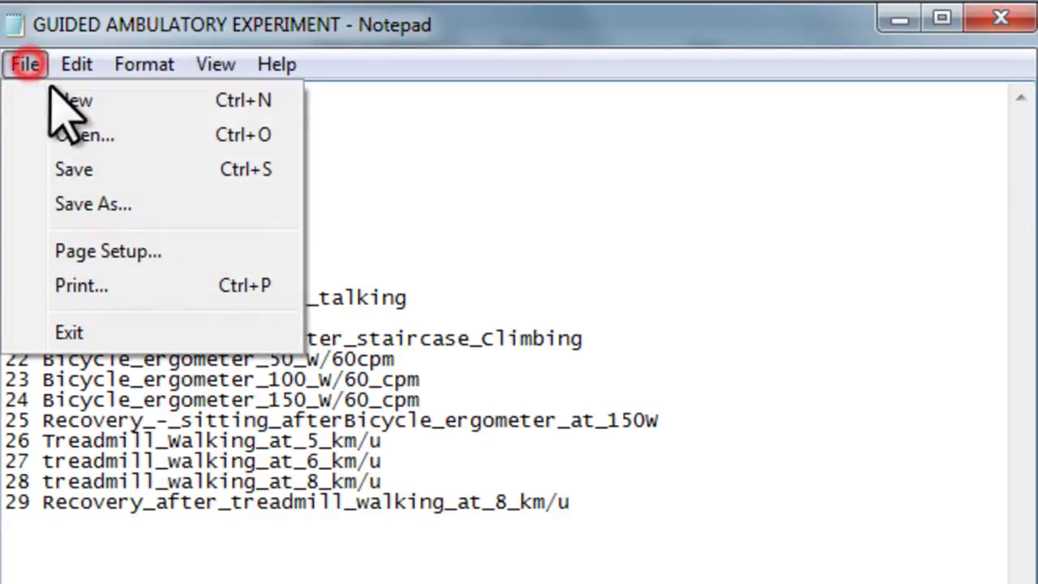
{"action": "left_click", "coordinate": [122, 198]}
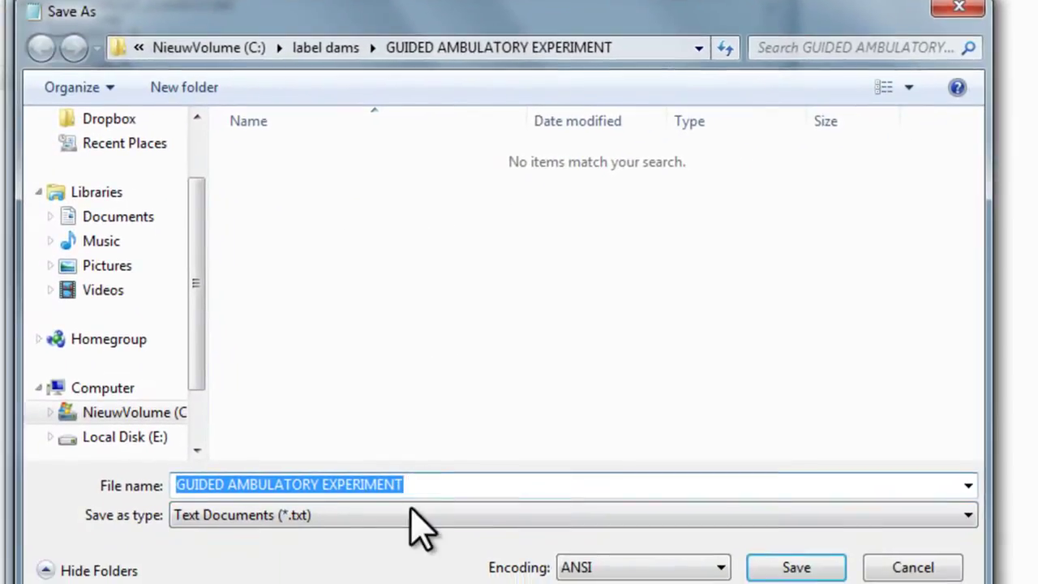
{"action": "left_click", "coordinate": [438, 484]}
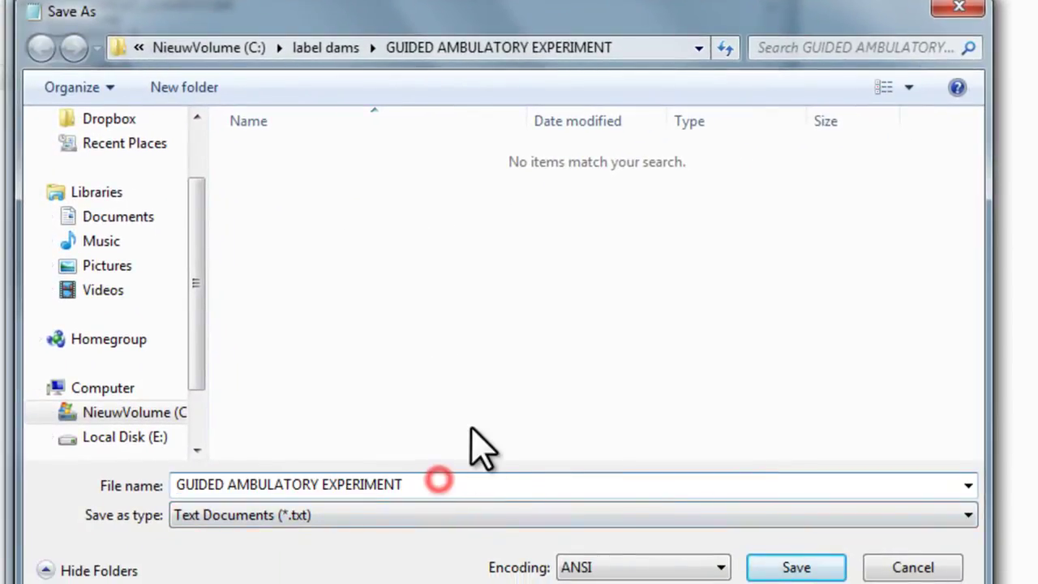
{"action": "type", "text": ".CFG"}
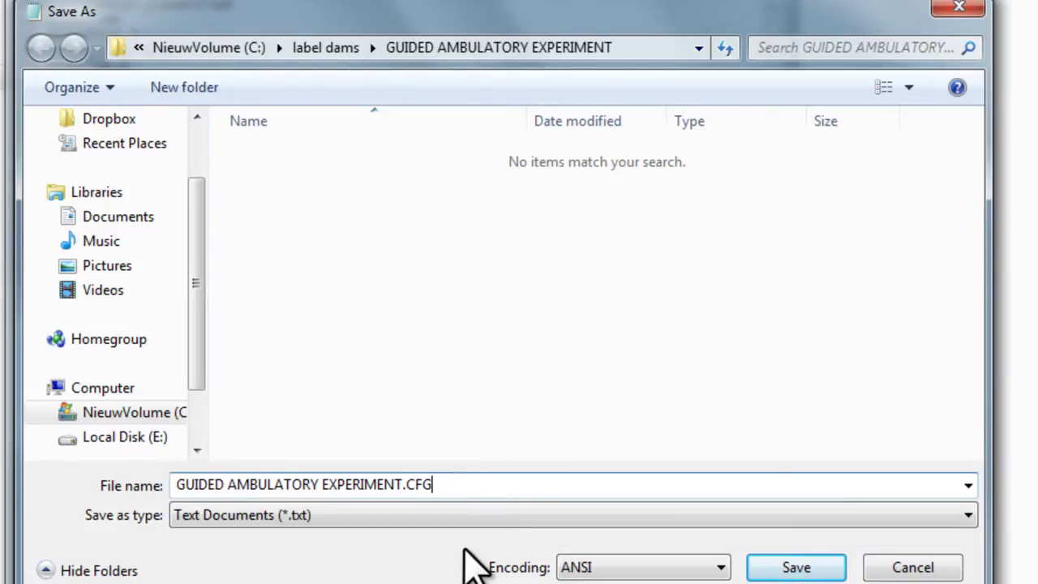
{"action": "left_click", "coordinate": [796, 567]}
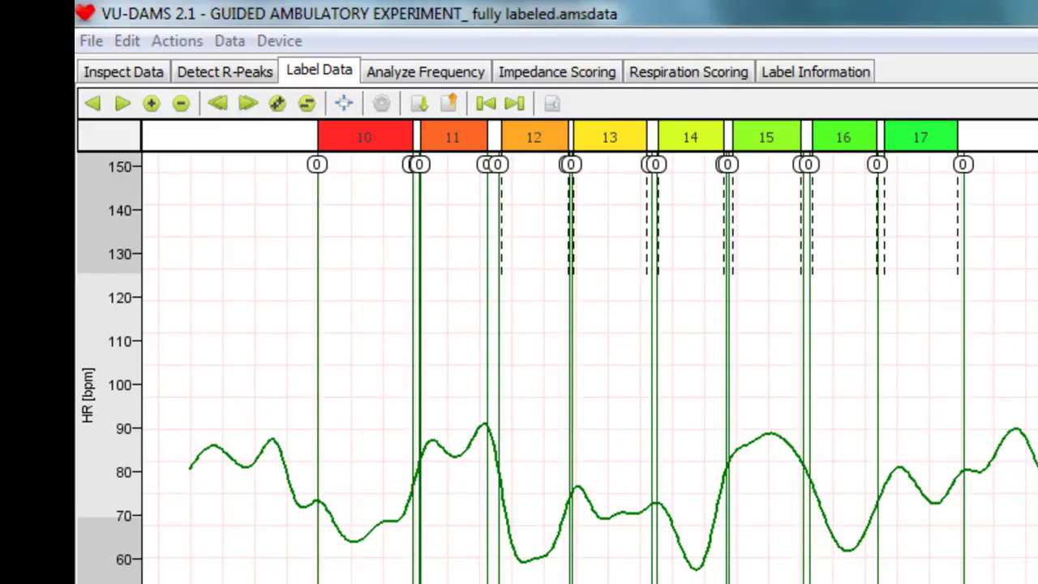
Switch to VU-DAMS and import GUIDED AMBULATORY EXPERIMENT.cfg as the label configuration.
{"action": "left_click", "coordinate": [171, 40]}
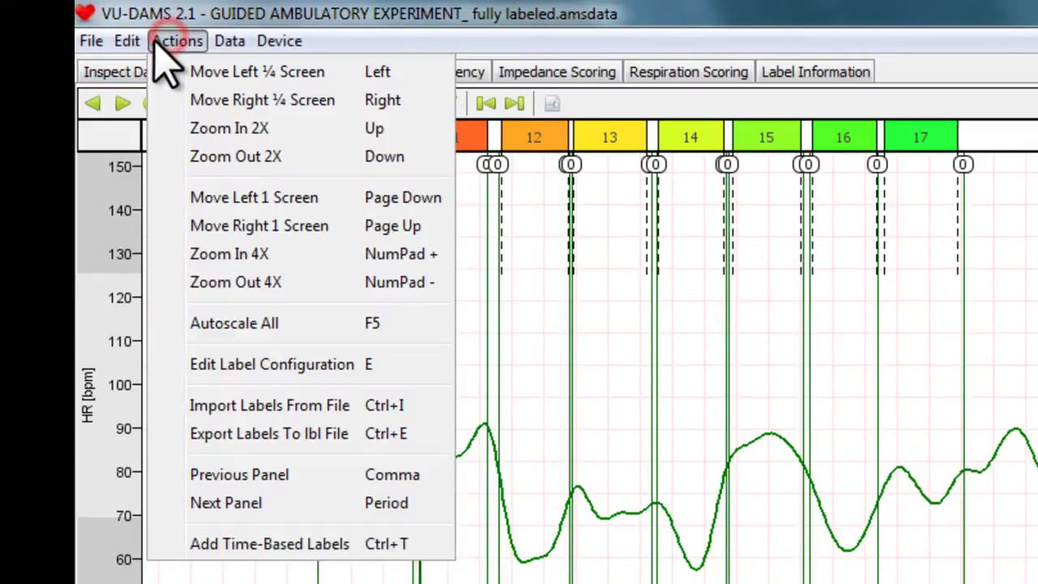
{"action": "left_click", "coordinate": [154, 42]}
{"action": "left_click", "coordinate": [173, 42]}
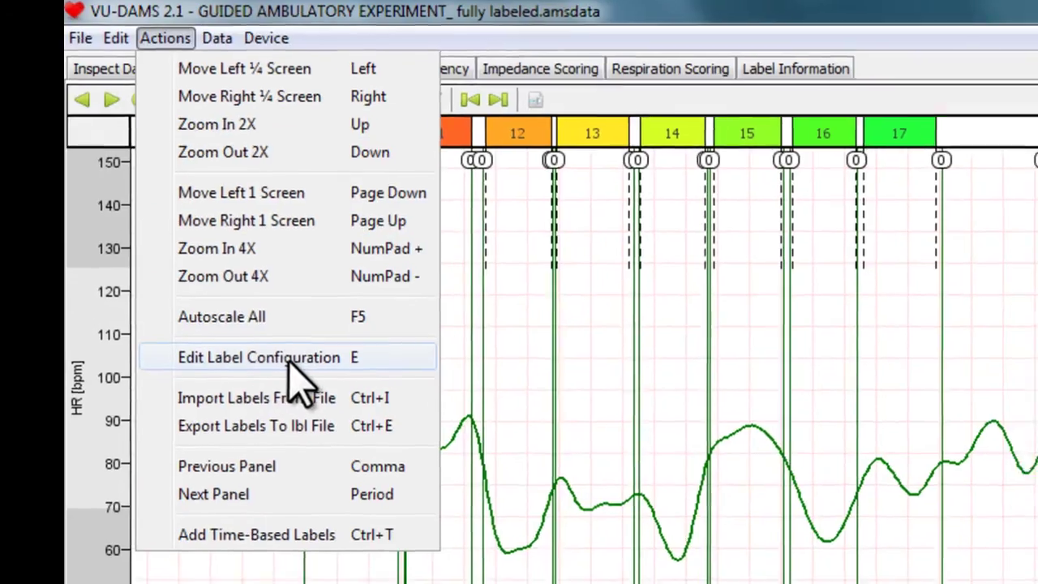
{"action": "left_click", "coordinate": [276, 369]}
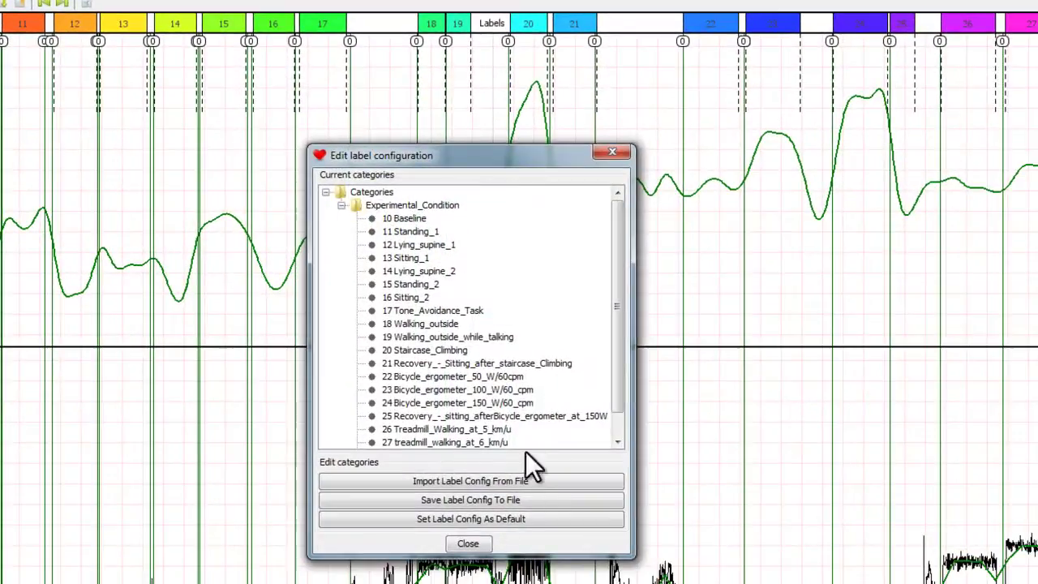
{"action": "left_click", "coordinate": [525, 485]}
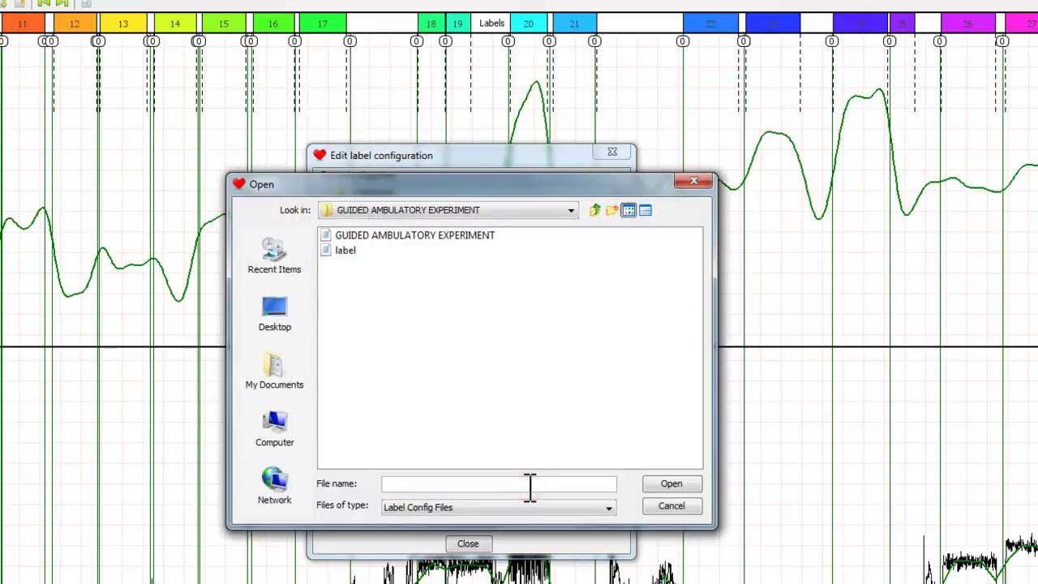
{"action": "left_click", "coordinate": [442, 234]}
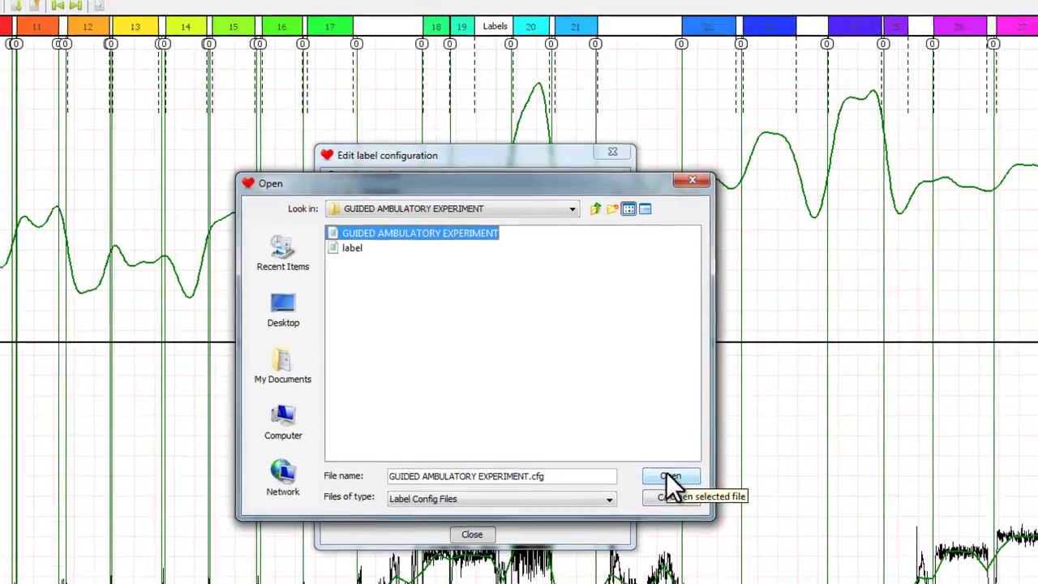
{"action": "left_click", "coordinate": [668, 483]}
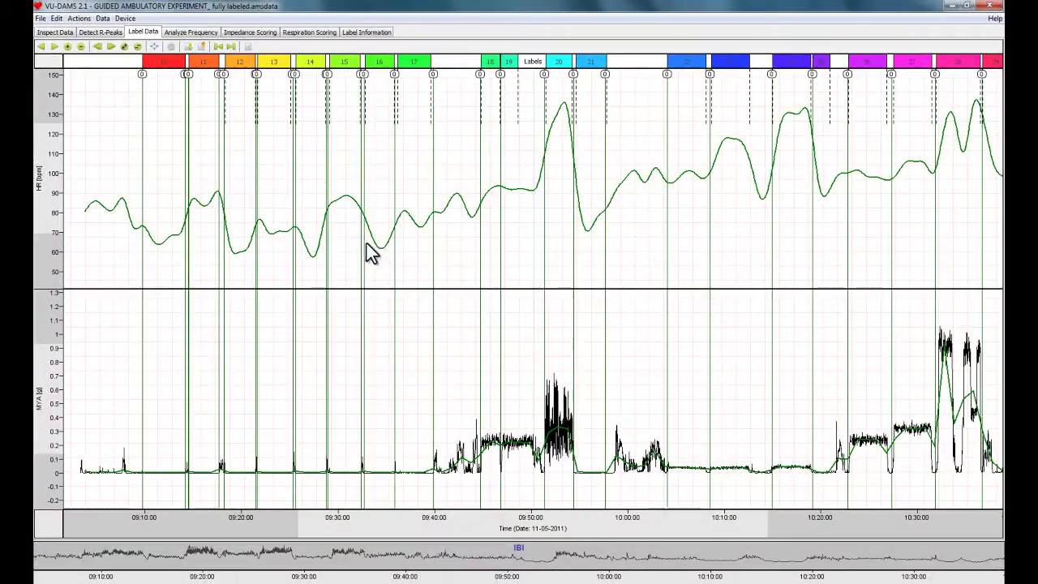
Set the imported Experimental_Condition label configuration as the default.
{"action": "left_click", "coordinate": [80, 18]}
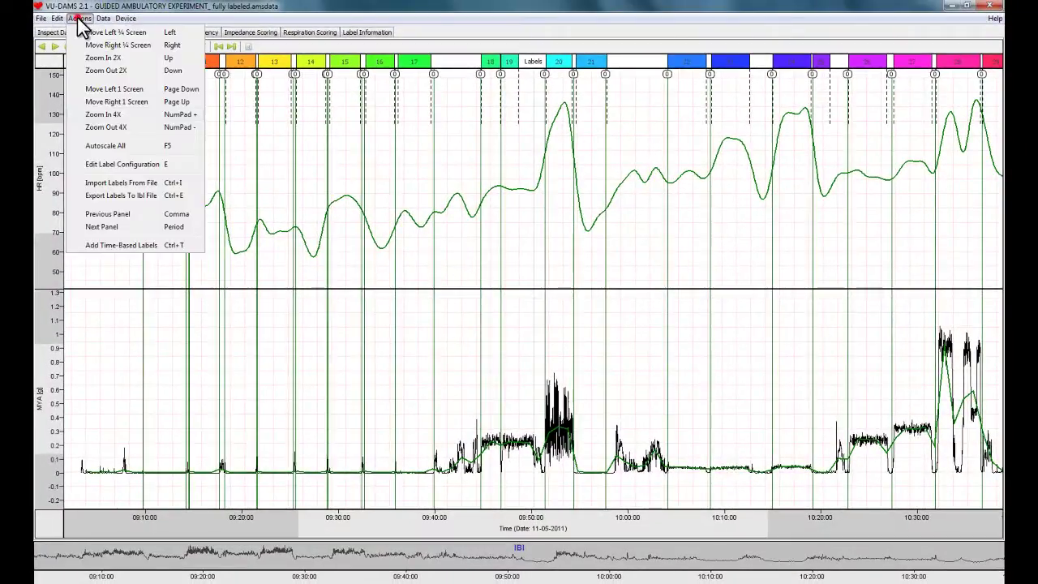
{"action": "left_click", "coordinate": [135, 161]}
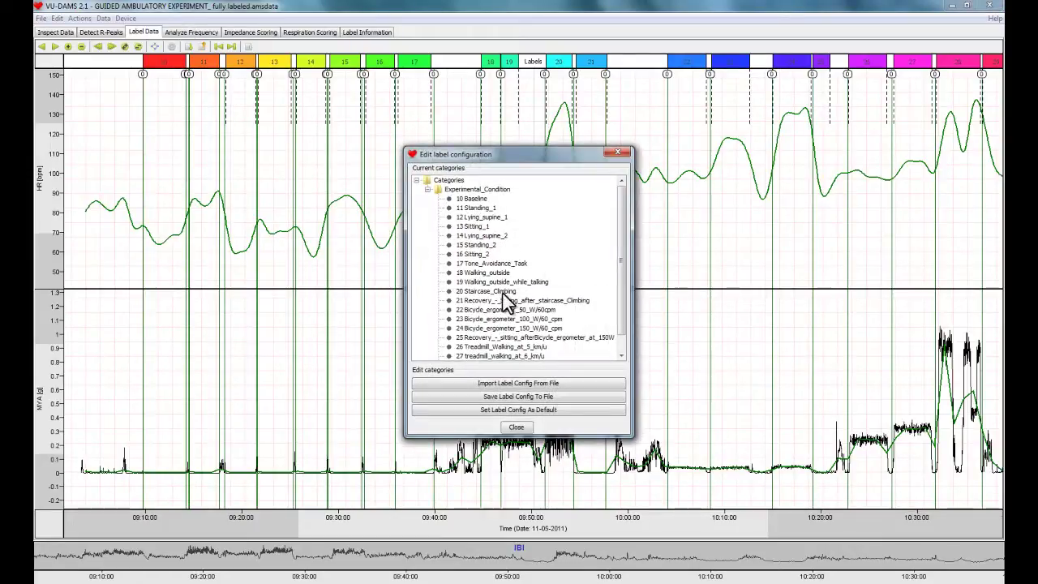
{"action": "left_click", "coordinate": [523, 408]}
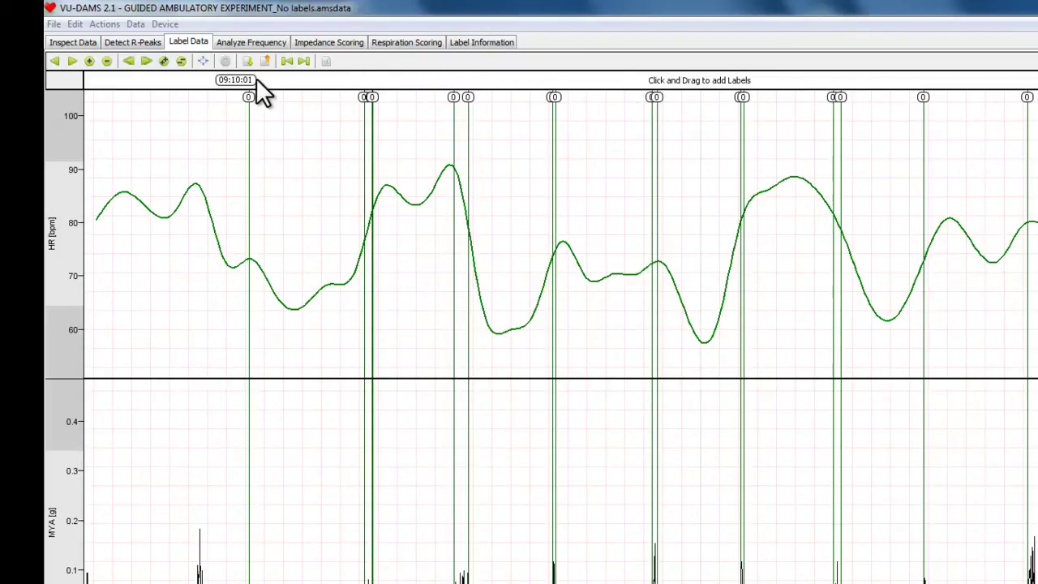
Add a Baseline label covering 09:10:01 to 09:14:03 in the label bar of the unlabeled recording.
{"action": "mouse_move", "coordinate": [257, 81]}
{"action": "left_mouse_down"}
{"action": "mouse_move", "coordinate": [279, 77]}
{"action": "mouse_move", "coordinate": [251, 78]}
{"action": "mouse_move", "coordinate": [296, 87]}
{"action": "mouse_move", "coordinate": [300, 99]}
{"action": "mouse_move", "coordinate": [282, 99]}
{"action": "mouse_move", "coordinate": [303, 97]}
{"action": "mouse_move", "coordinate": [283, 82]}
{"action": "mouse_move", "coordinate": [319, 102]}
{"action": "mouse_move", "coordinate": [267, 88]}
{"action": "mouse_move", "coordinate": [285, 78]}
{"action": "left_mouse_up"}
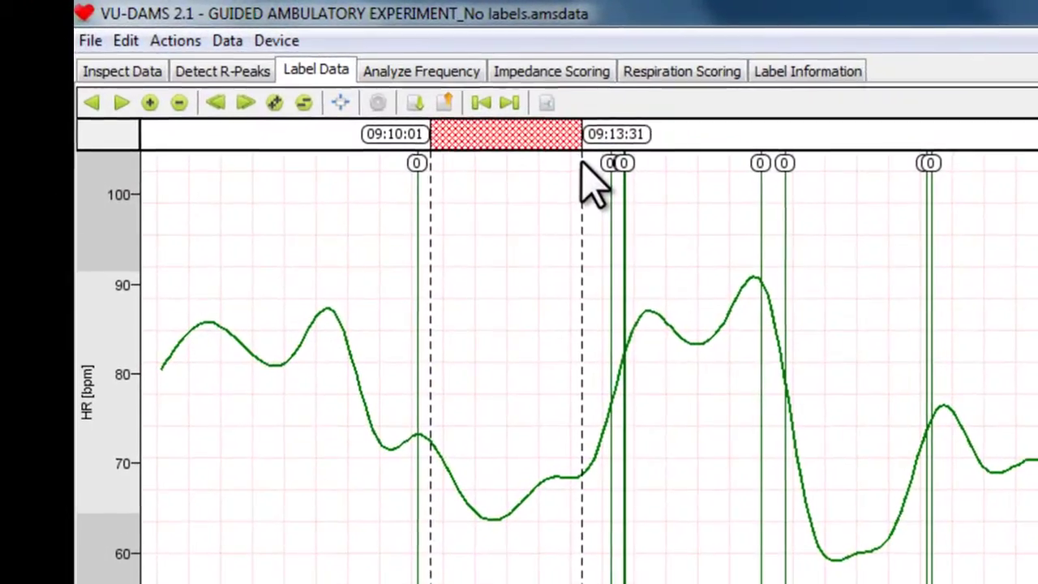
{"action": "left_click_drag", "start_coordinate": [582, 163], "coordinate": [606, 162]}
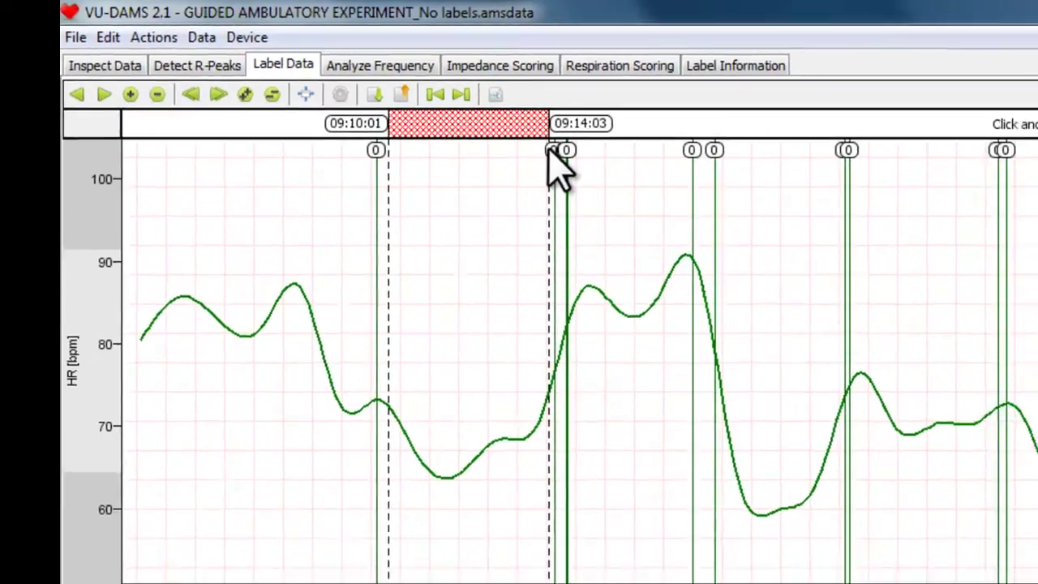
{"action": "left_click_drag", "start_coordinate": [548, 148], "coordinate": [549, 149]}
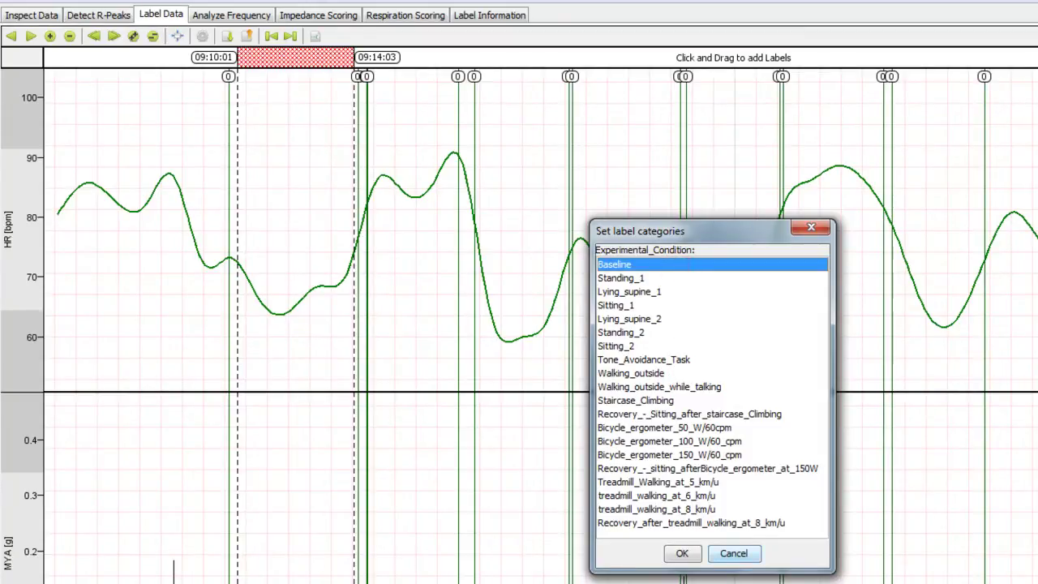
{"action": "left_click", "coordinate": [684, 553]}
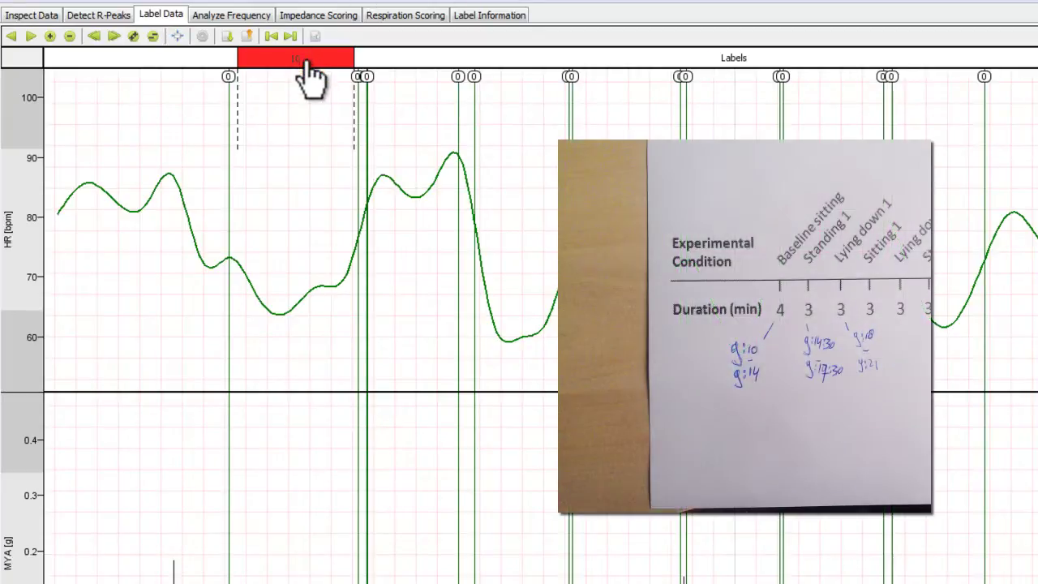
Add a Standing_1 label from about 09:14:27 to 09:17:38, after the Baseline label.
{"action": "mouse_move", "coordinate": [309, 69]}
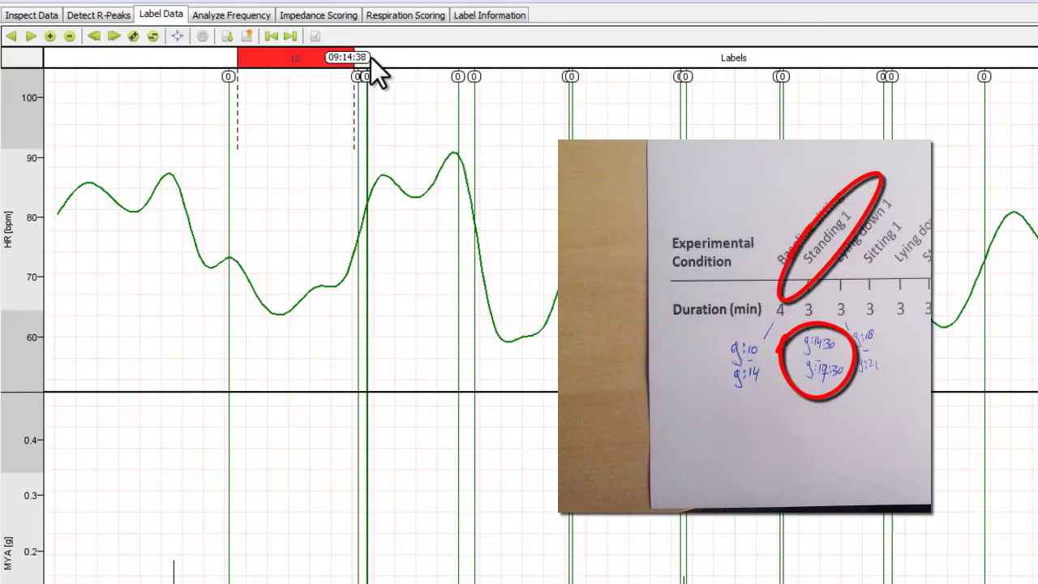
{"action": "left_click_drag", "start_coordinate": [368, 58], "coordinate": [458, 66]}
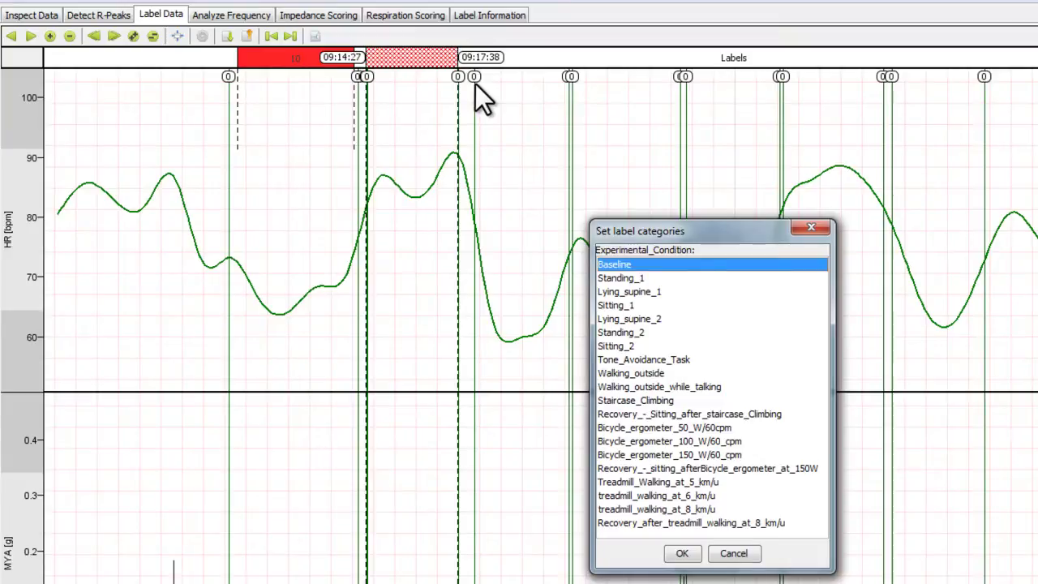
{"action": "left_click", "coordinate": [743, 277]}
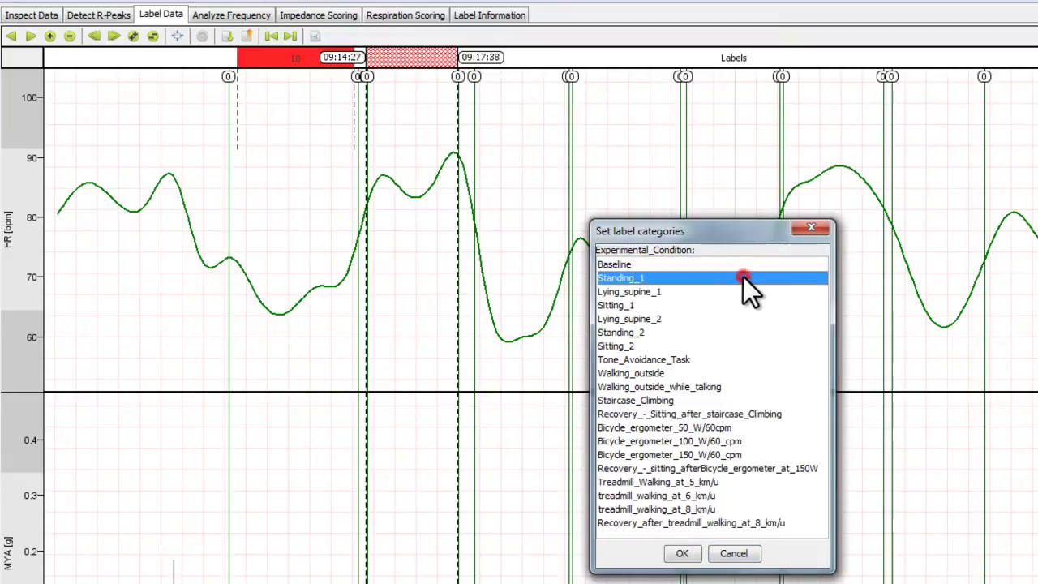
{"action": "left_click", "coordinate": [682, 554]}
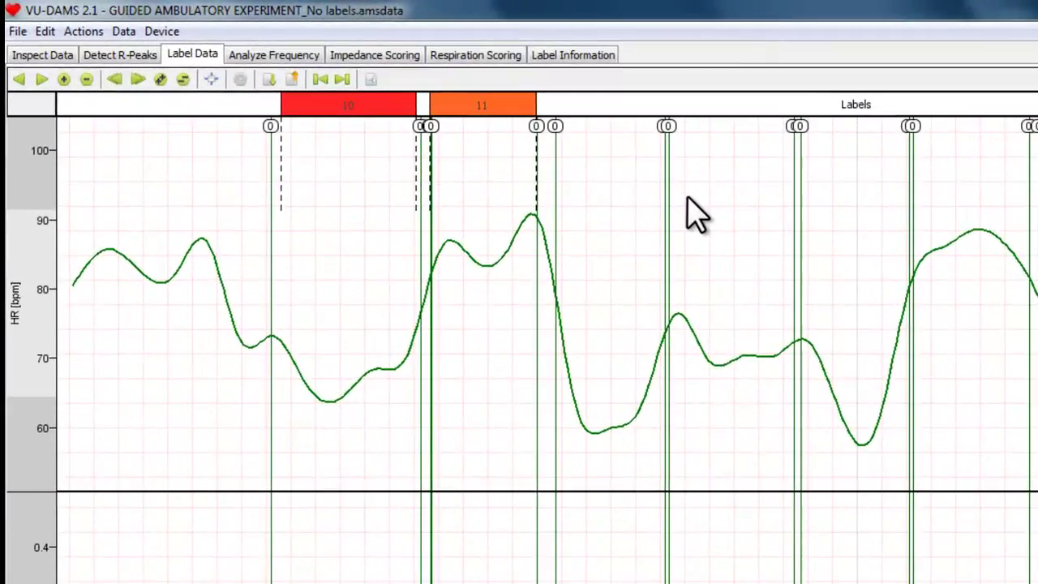
Add a Lying_supine_1 label between the event markers at 09:18:13 and 09:21:29.
{"action": "right_click", "coordinate": [595, 107]}
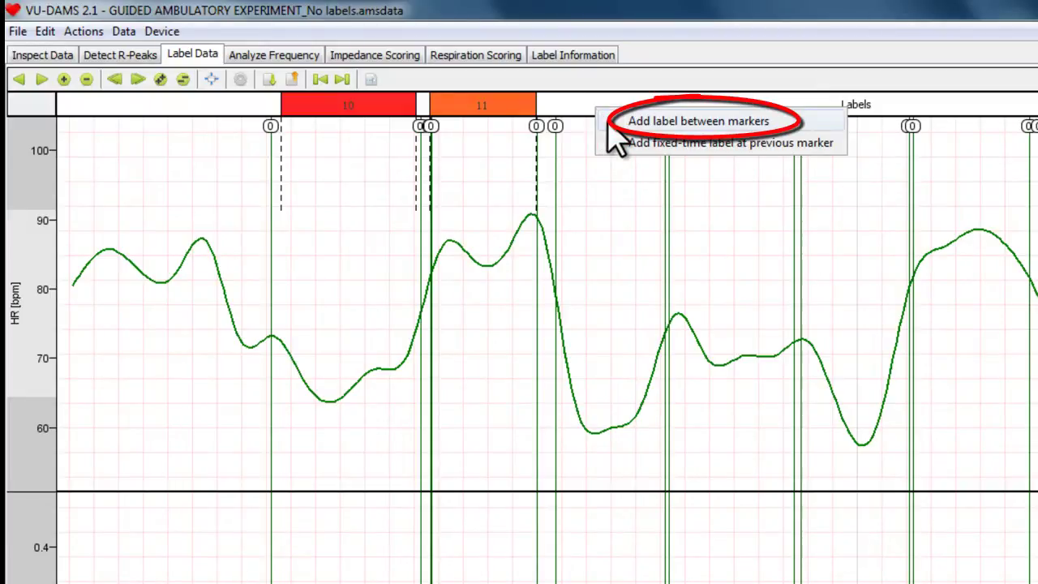
{"action": "left_click", "coordinate": [614, 122]}
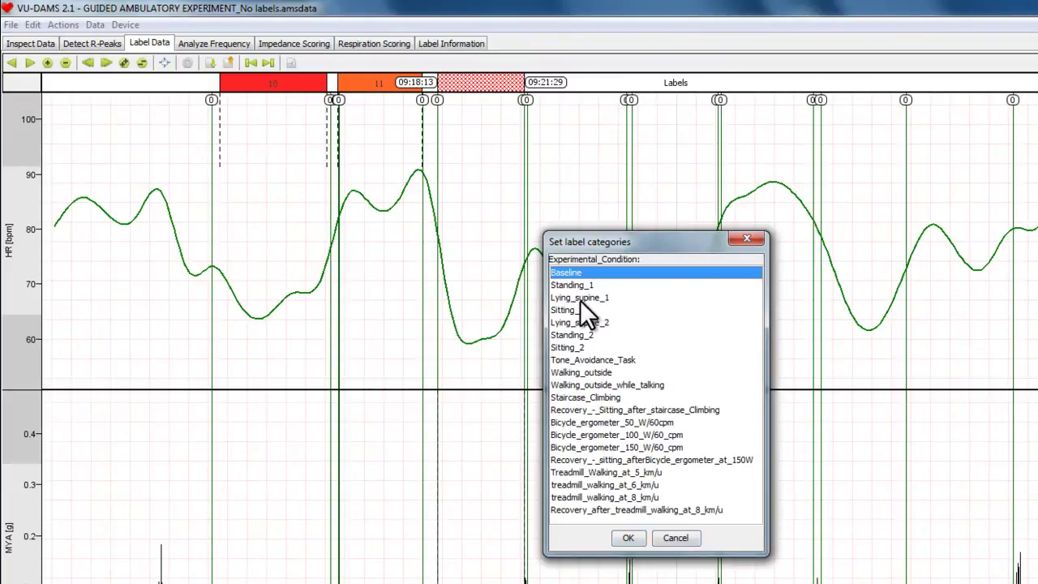
{"action": "left_click", "coordinate": [579, 298]}
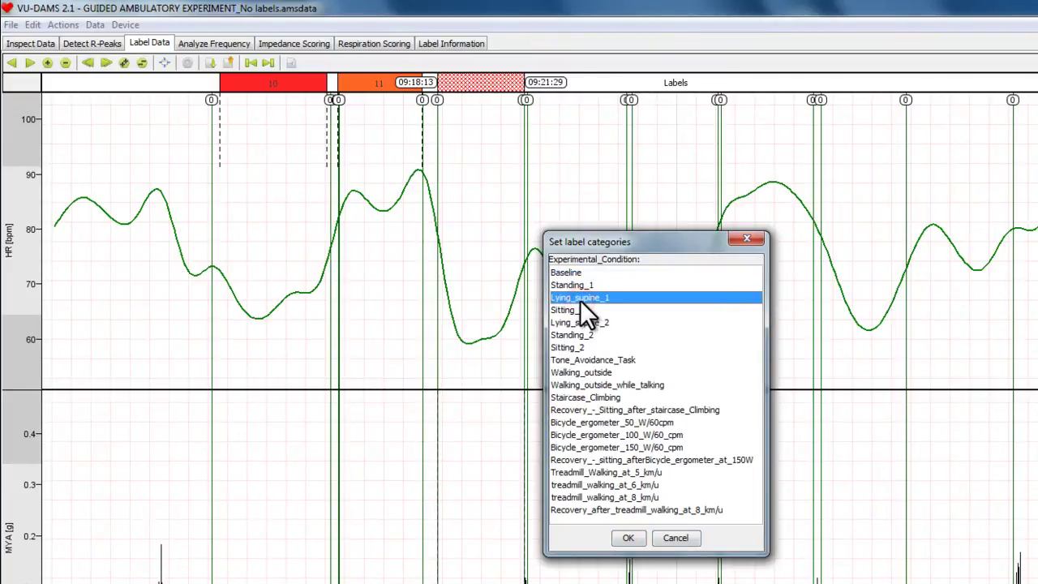
{"action": "left_click", "coordinate": [623, 537]}
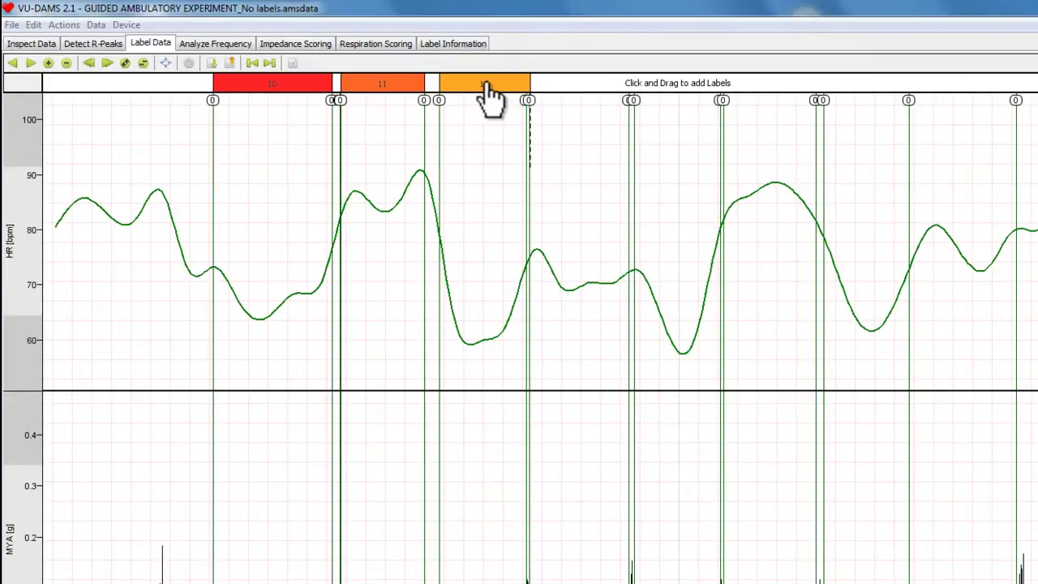
Reposition the Lying_supine_1 label and pull its end back to just before the closing event marker.
{"action": "left_click_drag", "start_coordinate": [492, 98], "coordinate": [442, 87]}
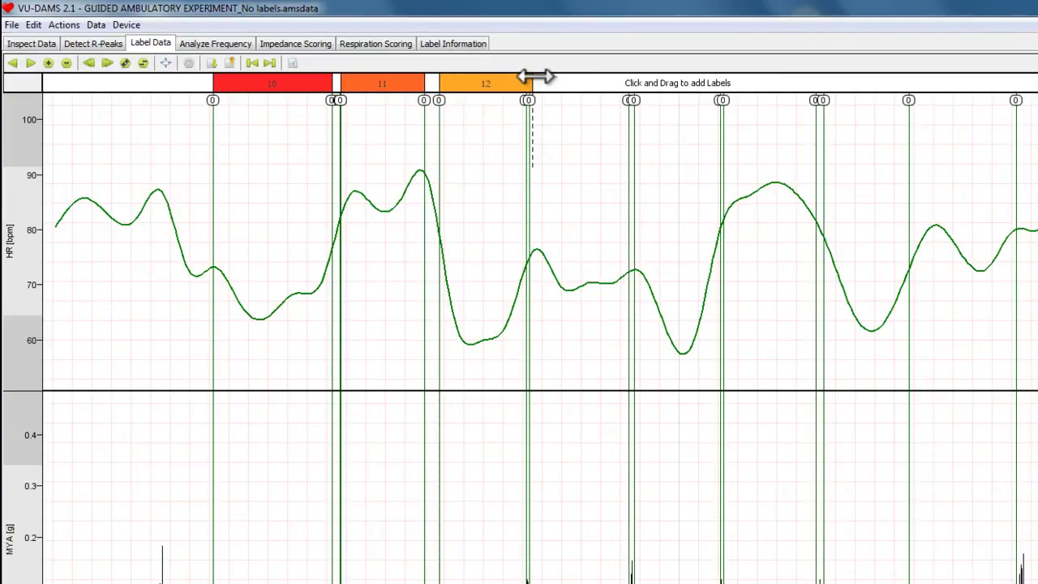
{"action": "left_click_drag", "start_coordinate": [528, 80], "coordinate": [525, 79]}
{"action": "right_click", "coordinate": [475, 81]}
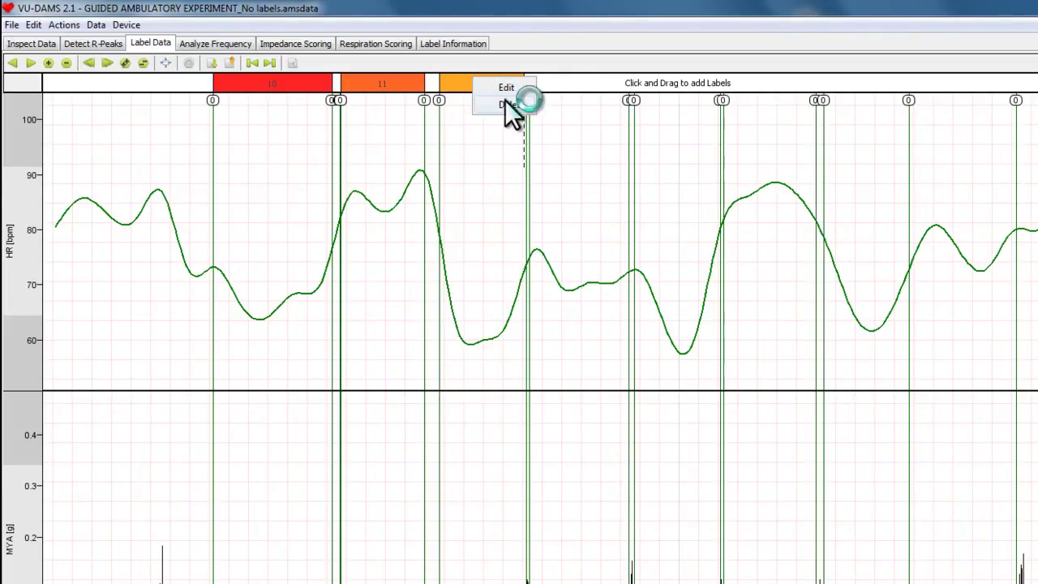
{"action": "left_click", "coordinate": [520, 135]}
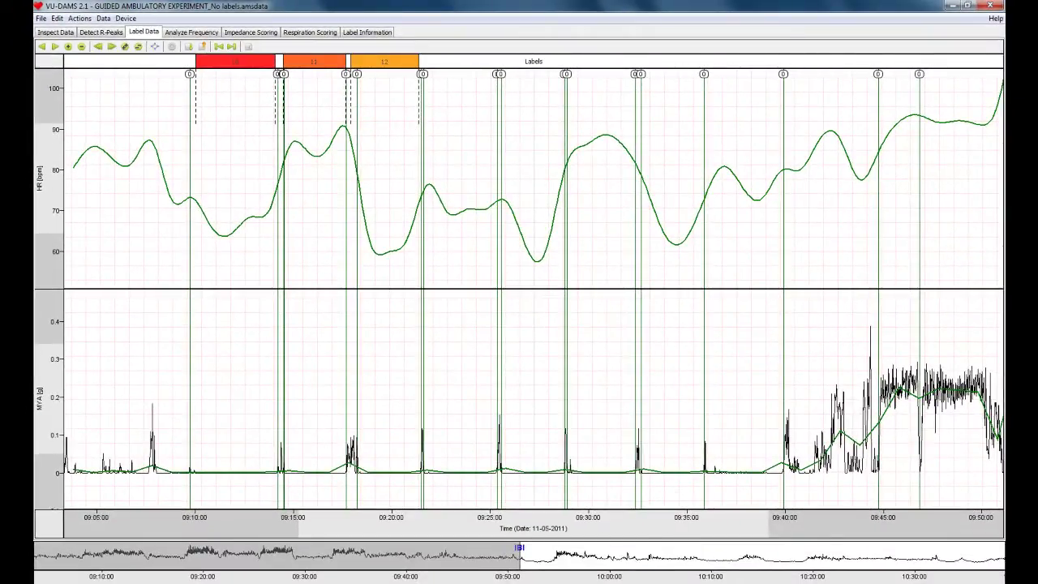
Show the fully labeled recording's label information, then exclude label 0 for the entire data recording and save the settings.
{"action": "left_click", "coordinate": [618, 583]}
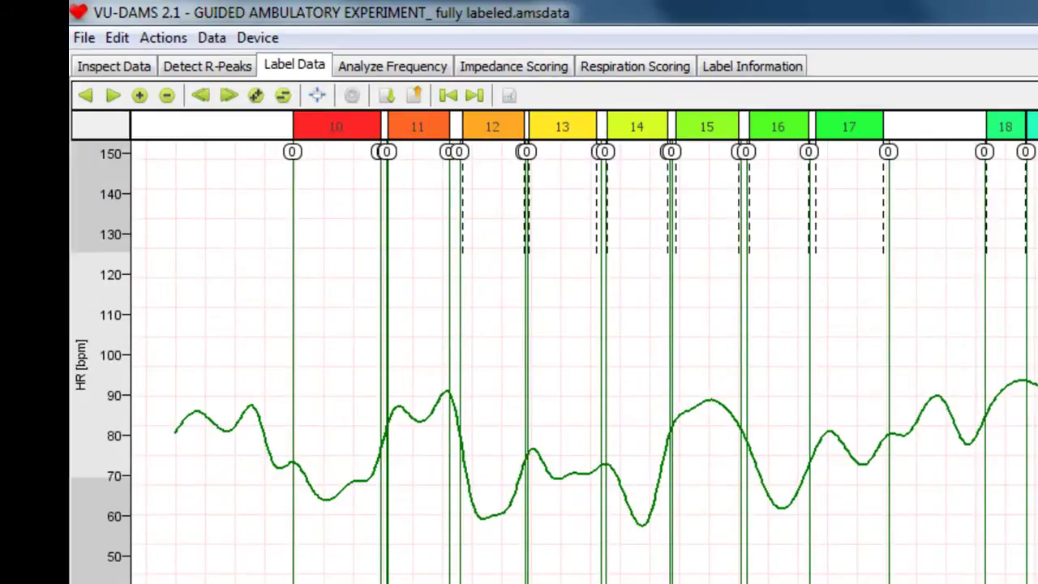
{"action": "left_click", "coordinate": [734, 66]}
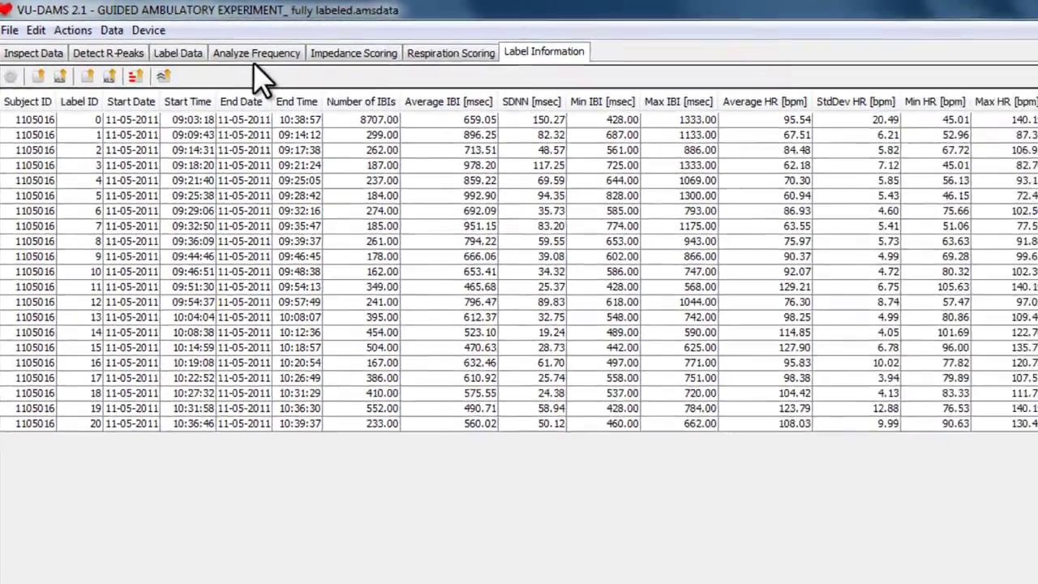
{"action": "left_click", "coordinate": [36, 30]}
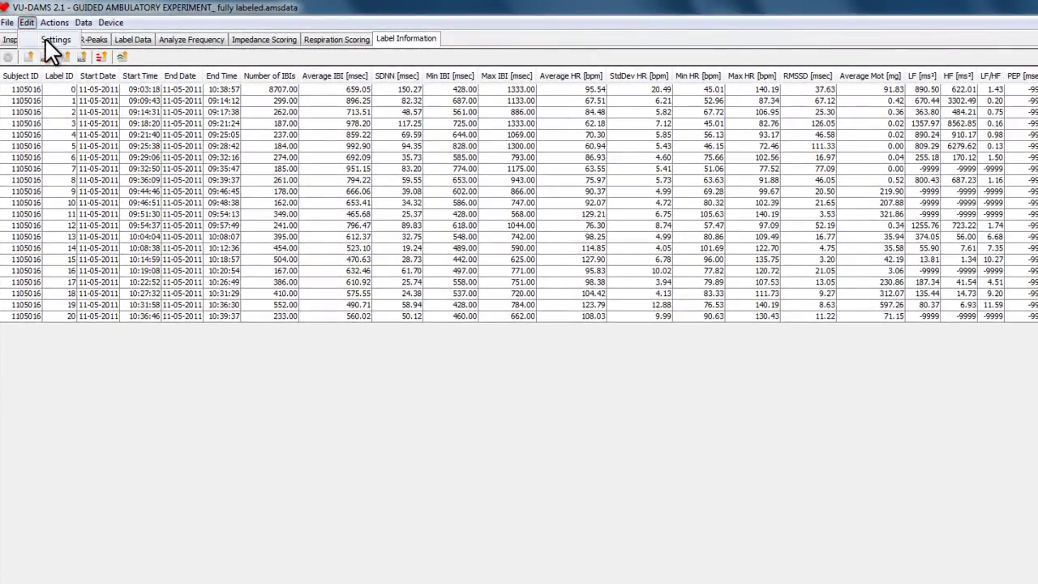
{"action": "left_click", "coordinate": [47, 40]}
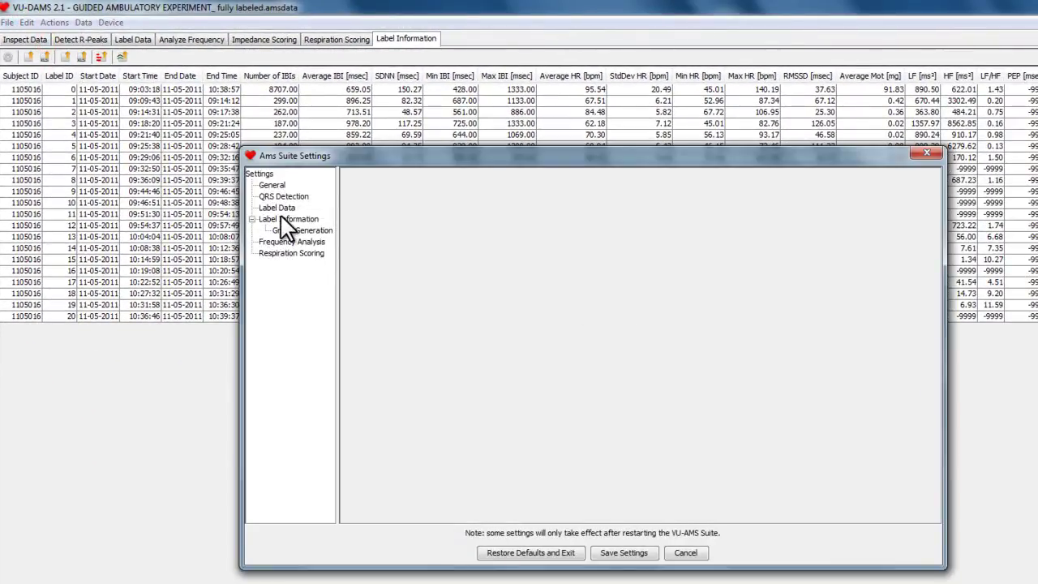
{"action": "left_click", "coordinate": [282, 217]}
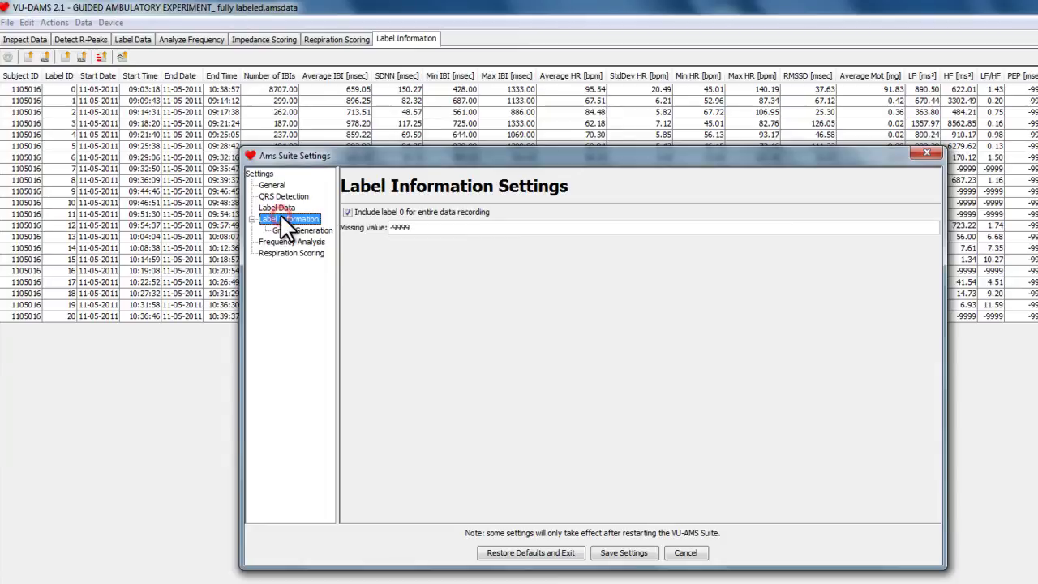
{"action": "left_click", "coordinate": [349, 212]}
{"action": "left_click", "coordinate": [613, 556]}
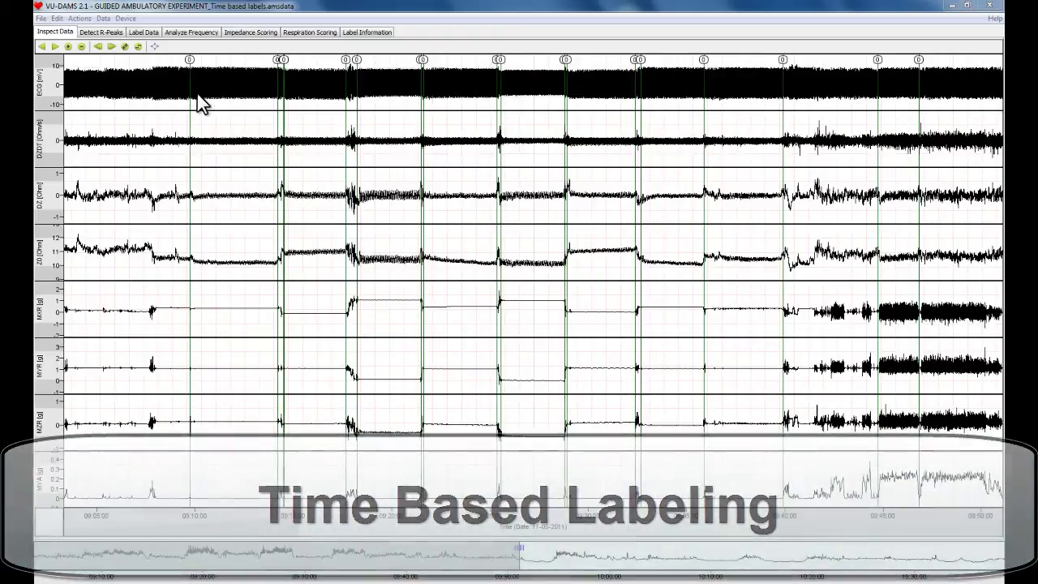
Add time-based labels with a 60-second width to the unlabeled recording and show their label information.
{"action": "left_click", "coordinate": [138, 34]}
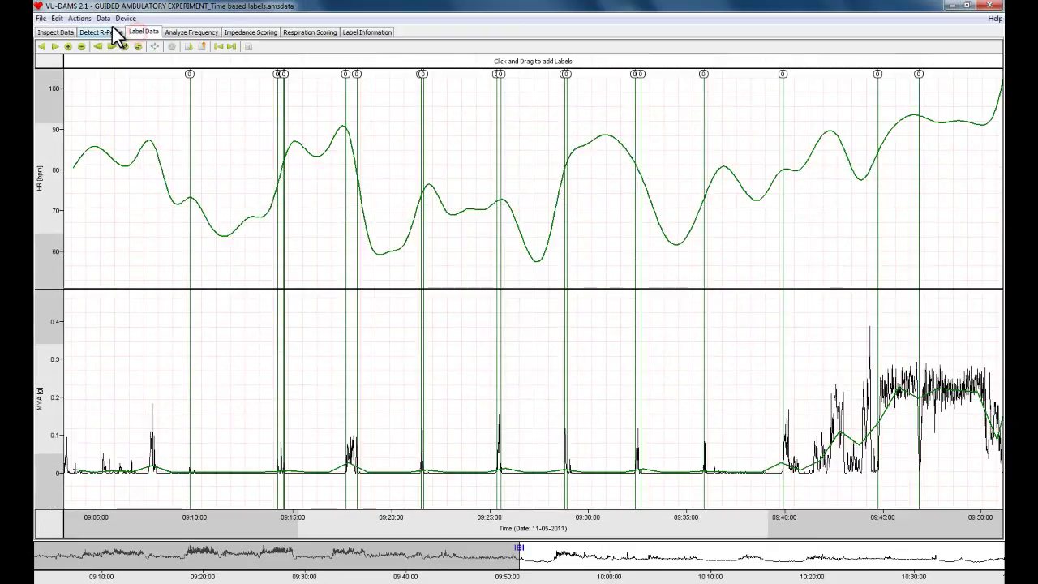
{"action": "left_click", "coordinate": [90, 19]}
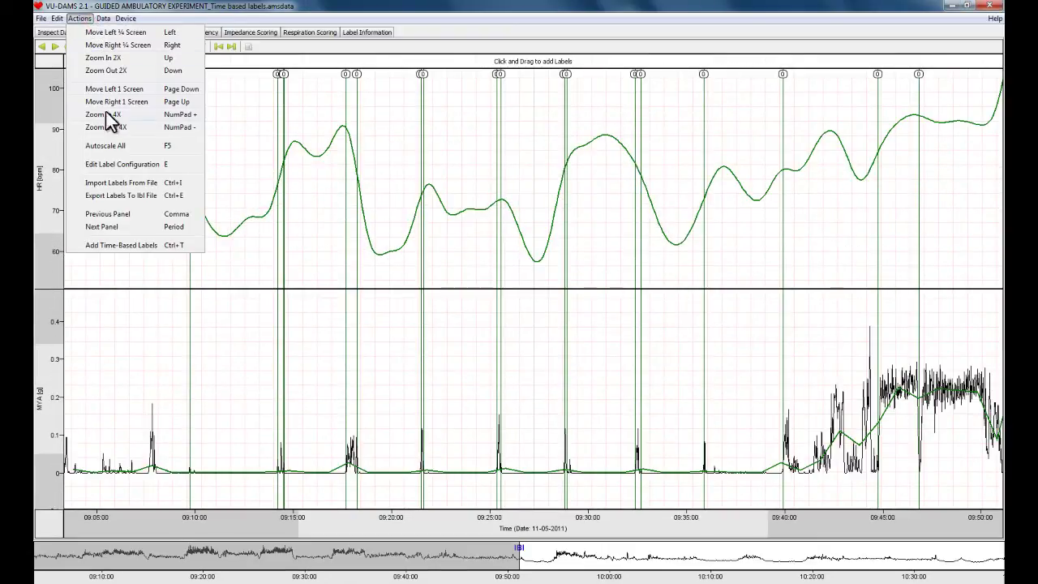
{"action": "left_click", "coordinate": [182, 243]}
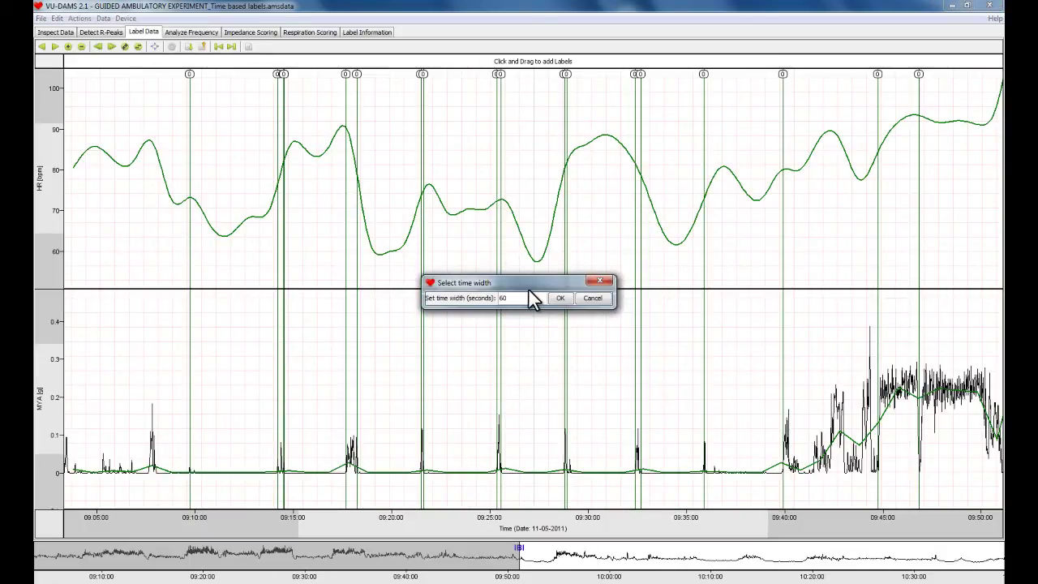
{"action": "left_click", "coordinate": [565, 300]}
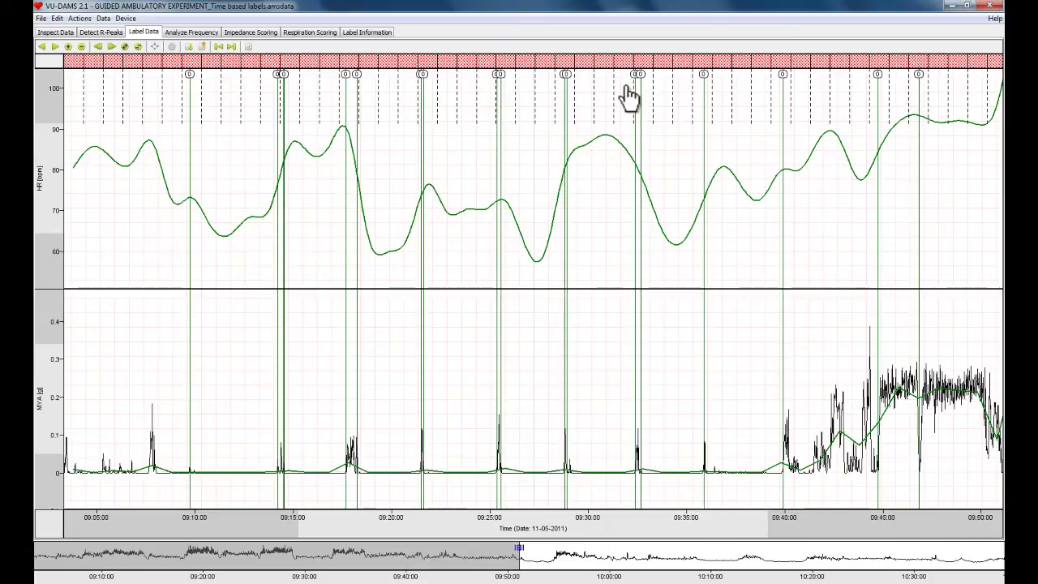
{"action": "left_click", "coordinate": [366, 32]}
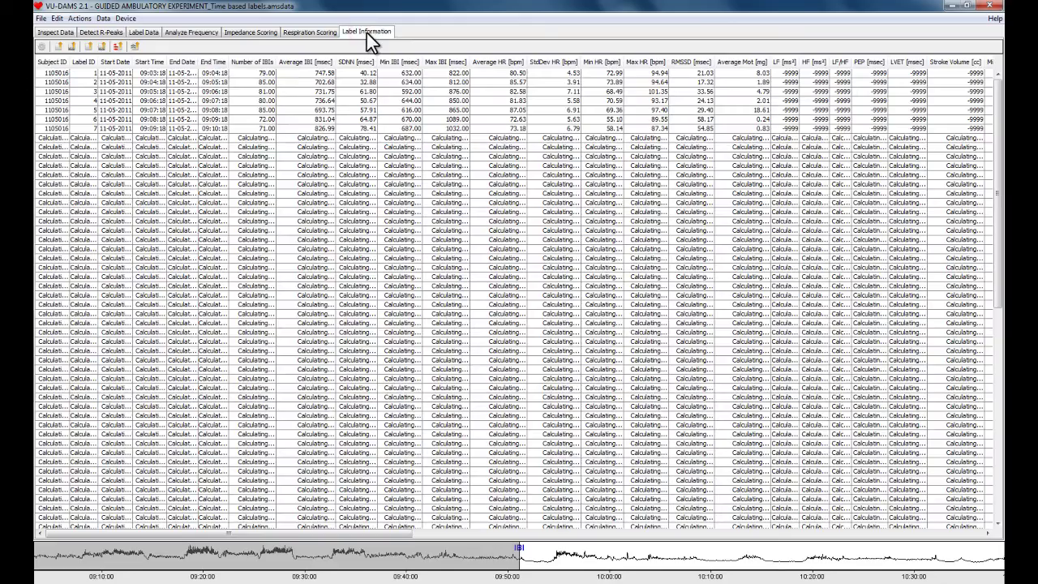